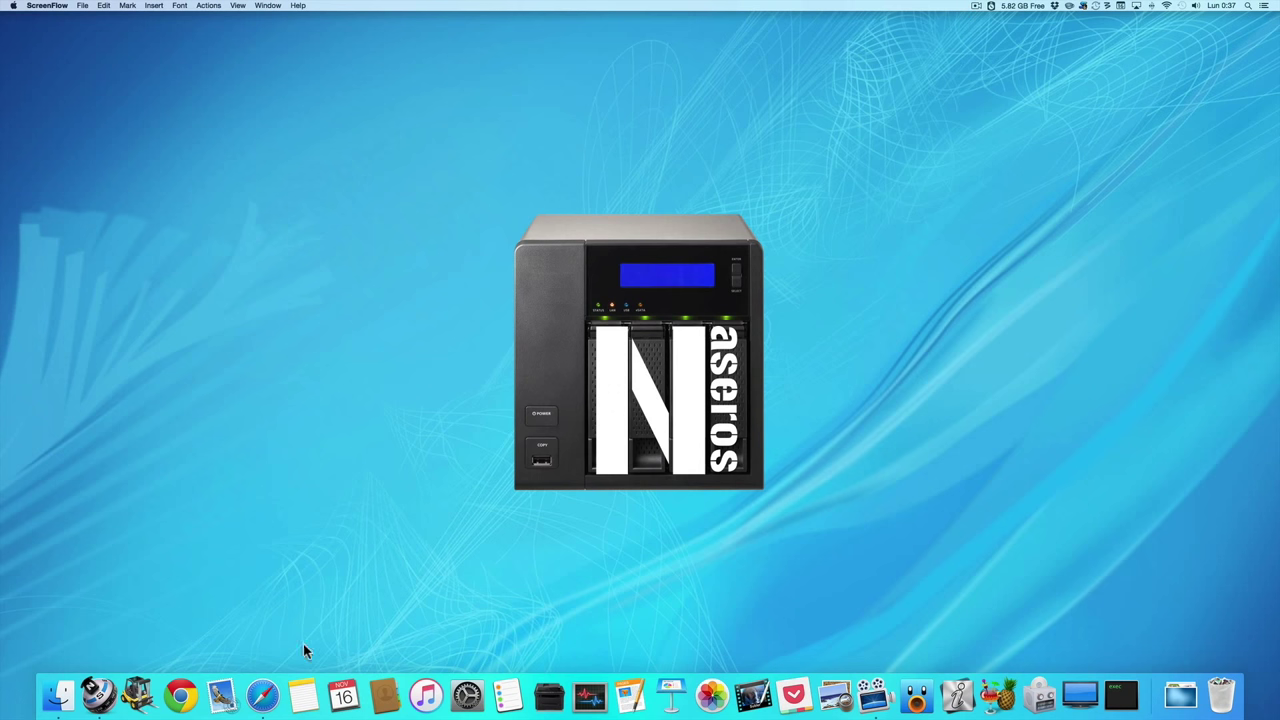
Switch to Safari, open the TVS-471 NAS desktop and go to container creation in Container Station.
click(262, 694)
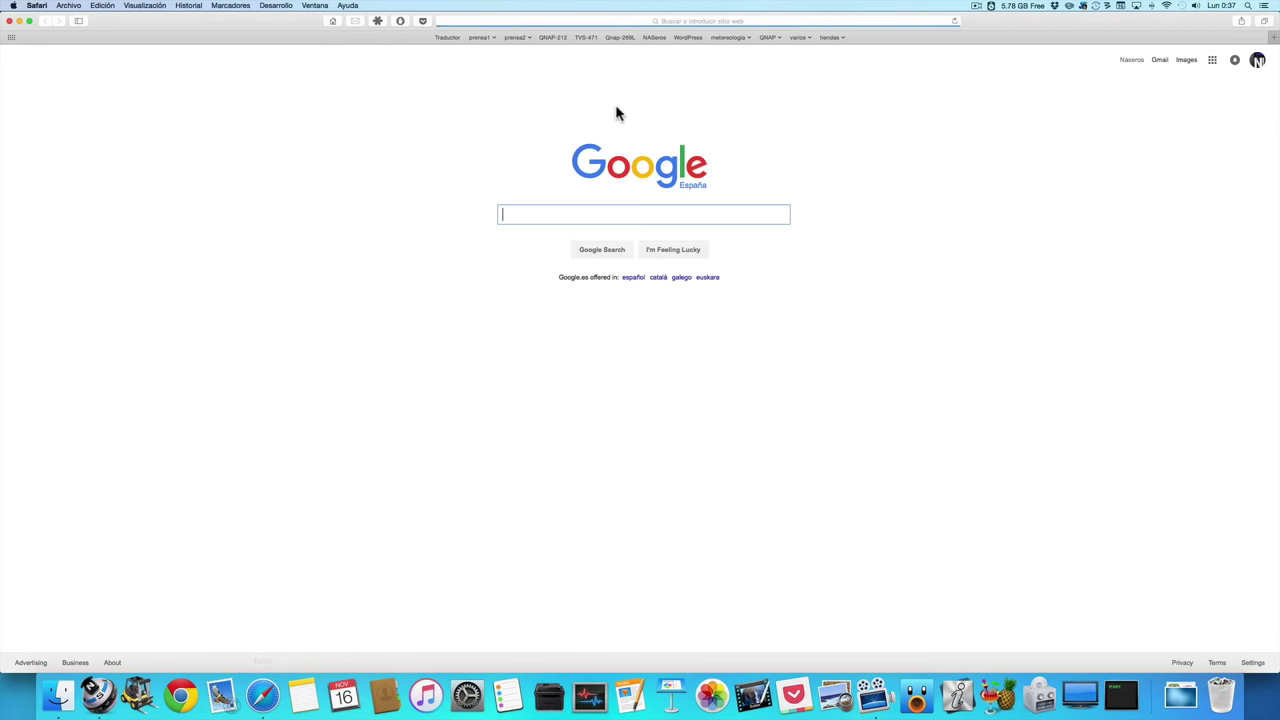
click(590, 38)
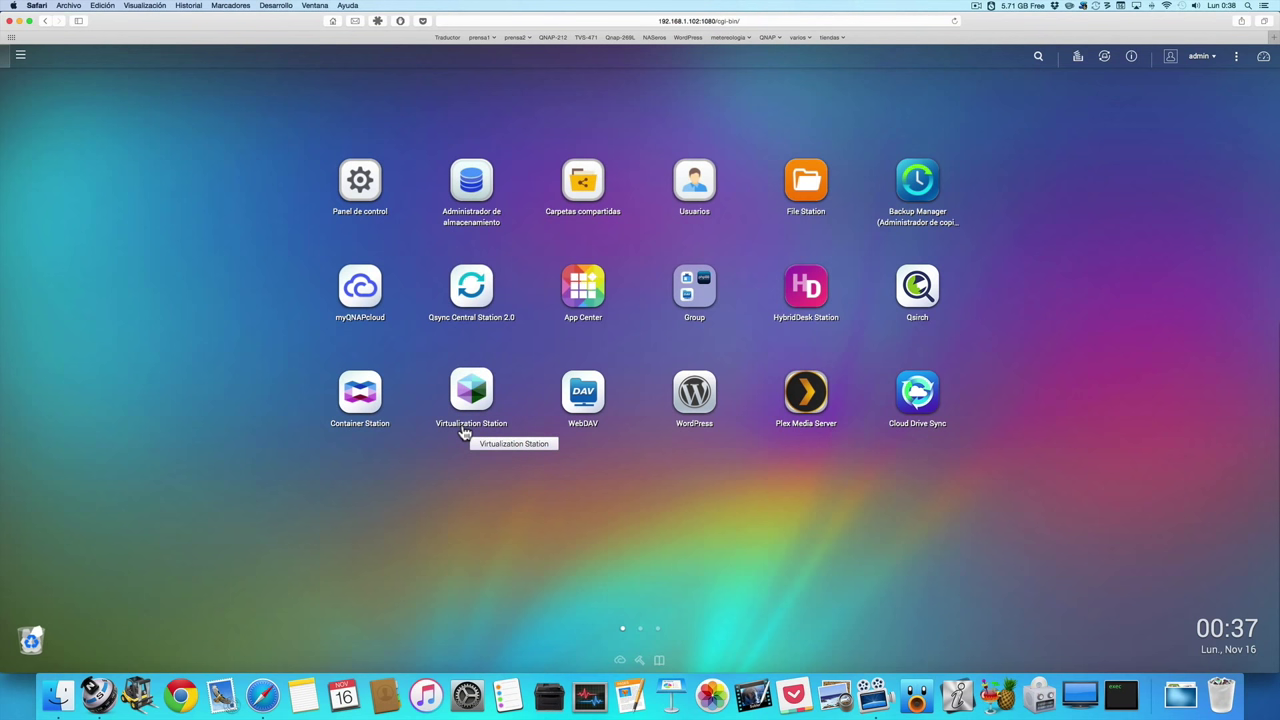
click(366, 402)
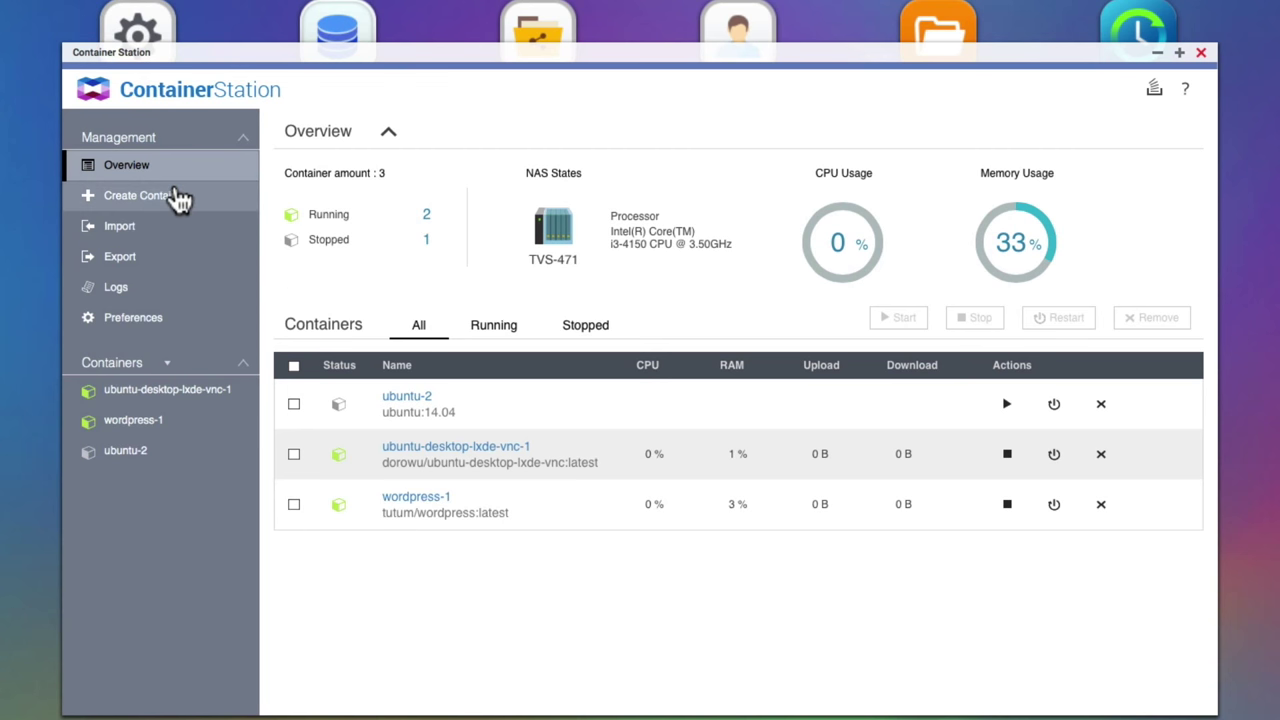
click(180, 200)
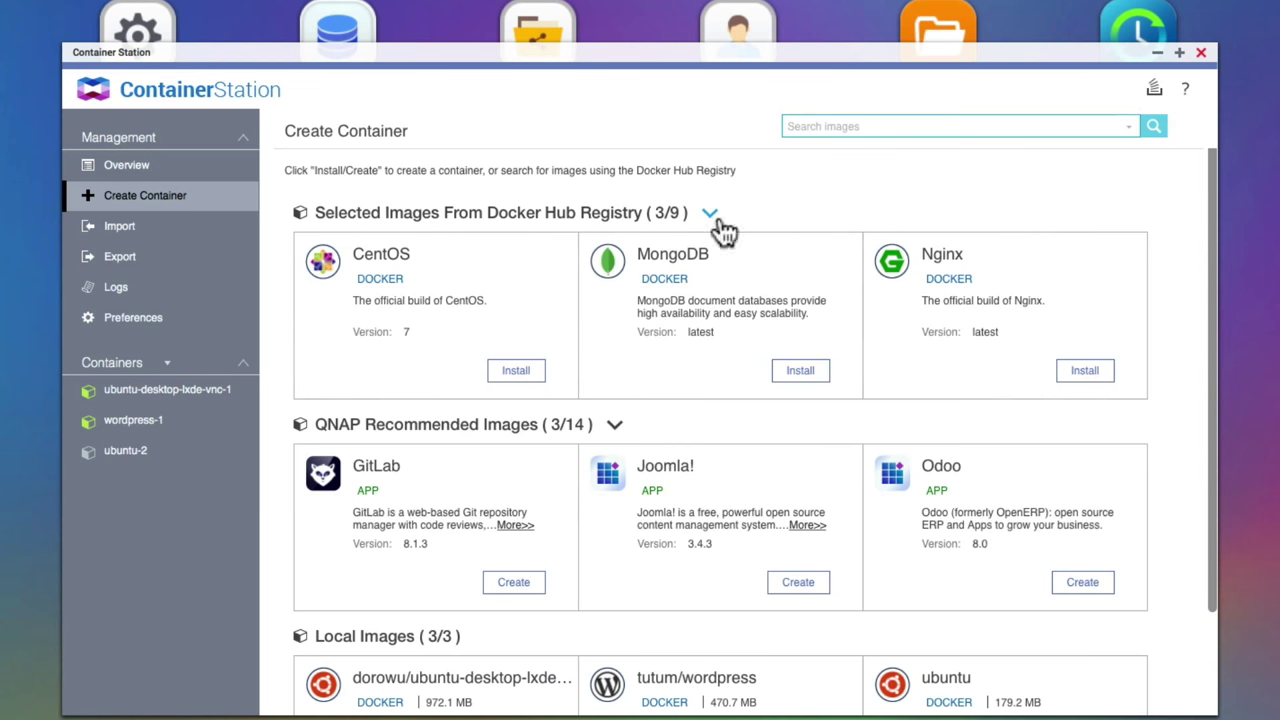
Examine the available Docker Hub, QNAP recommended and local images, with the full Docker Hub selection expanded.
scroll(912, 218, down, 1)
scroll(910, 205, down, 2)
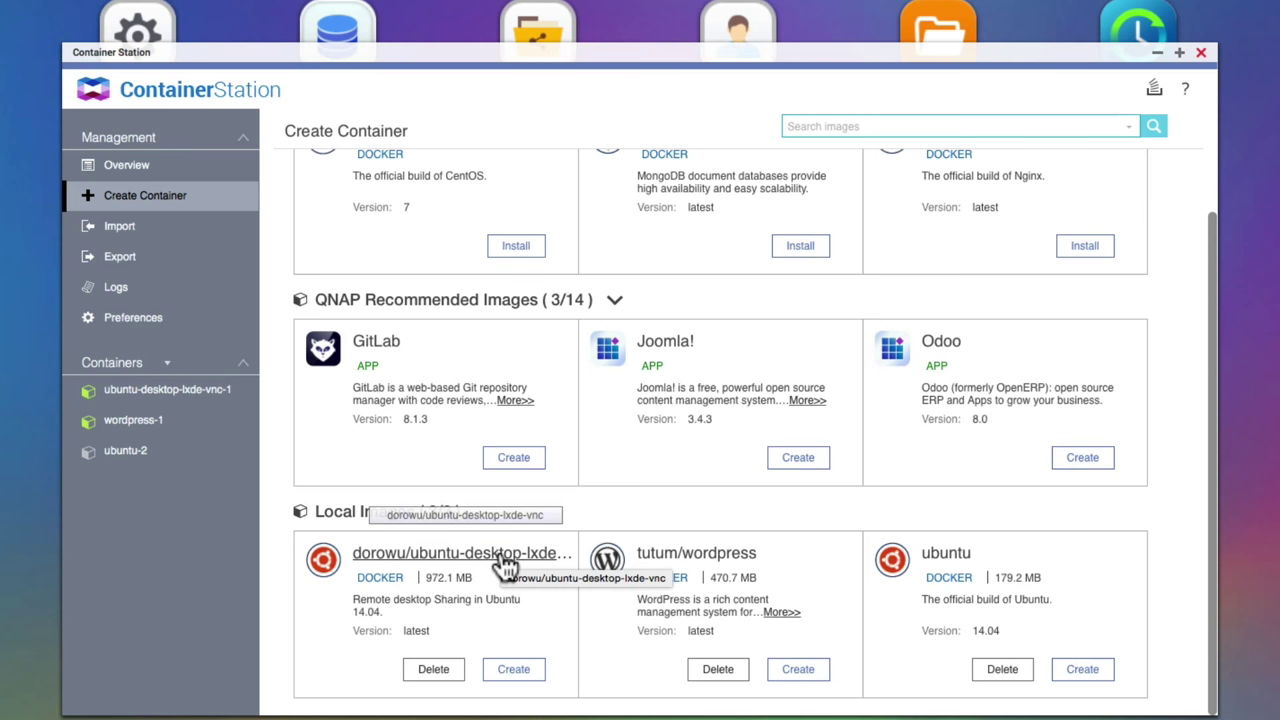
scroll(505, 566, up, 3)
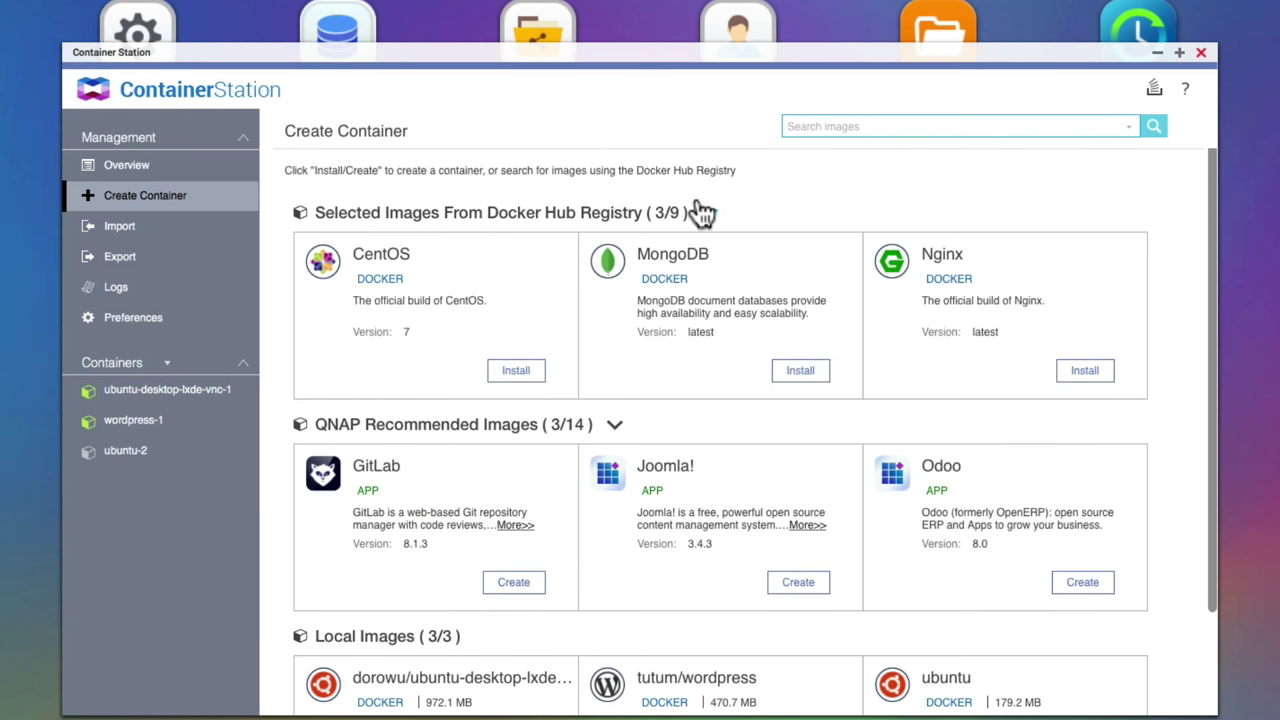
click(710, 217)
scroll(700, 305, down, 3)
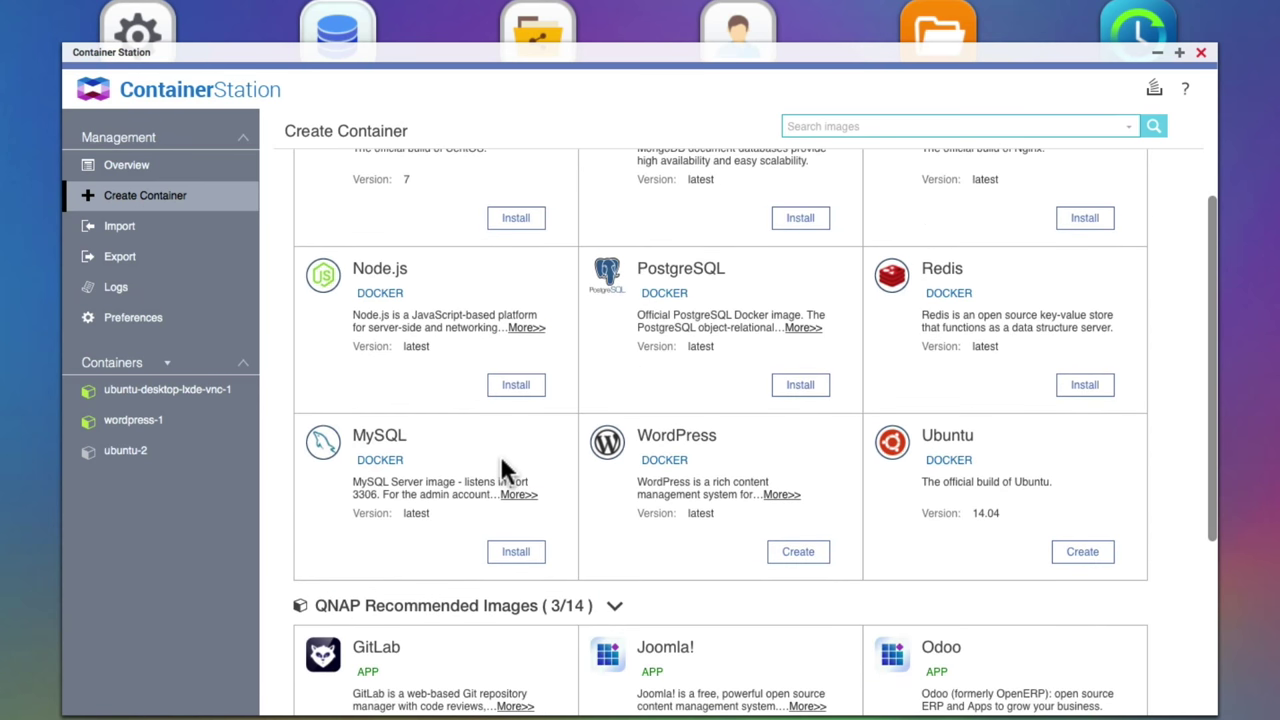
scroll(501, 461, down, 5)
scroll(505, 470, up, 8)
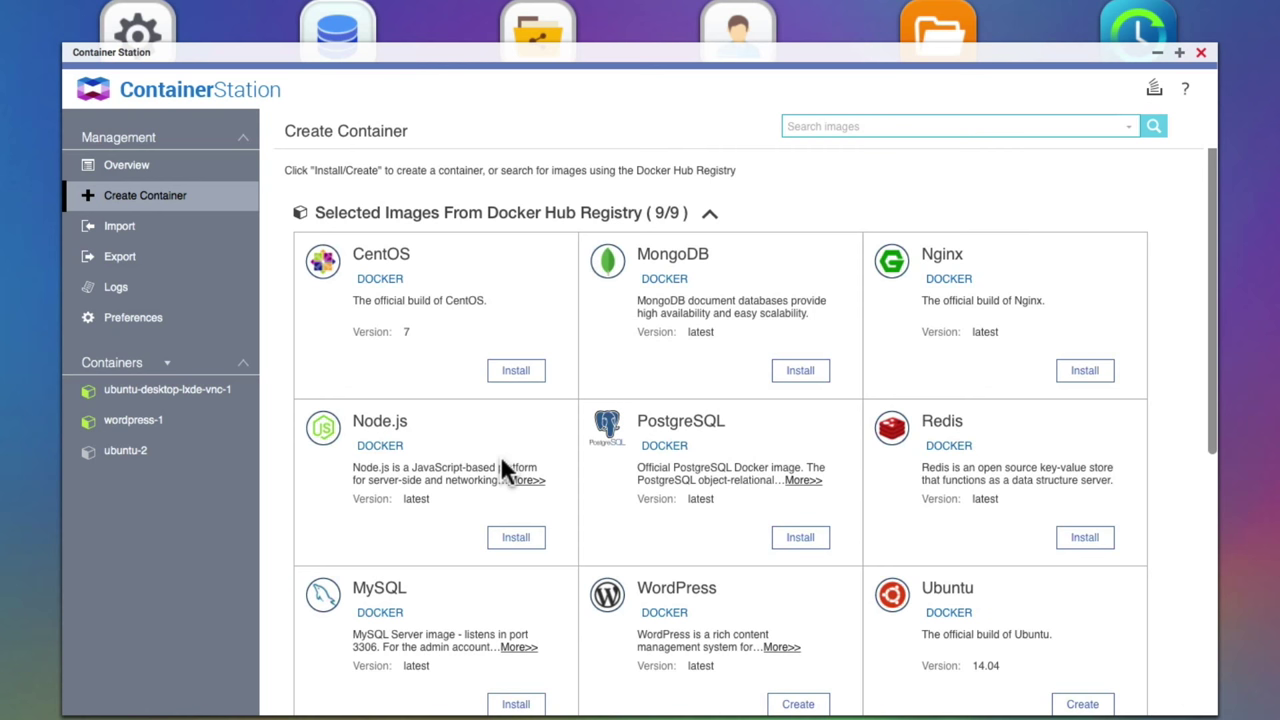
scroll(502, 465, down, 8)
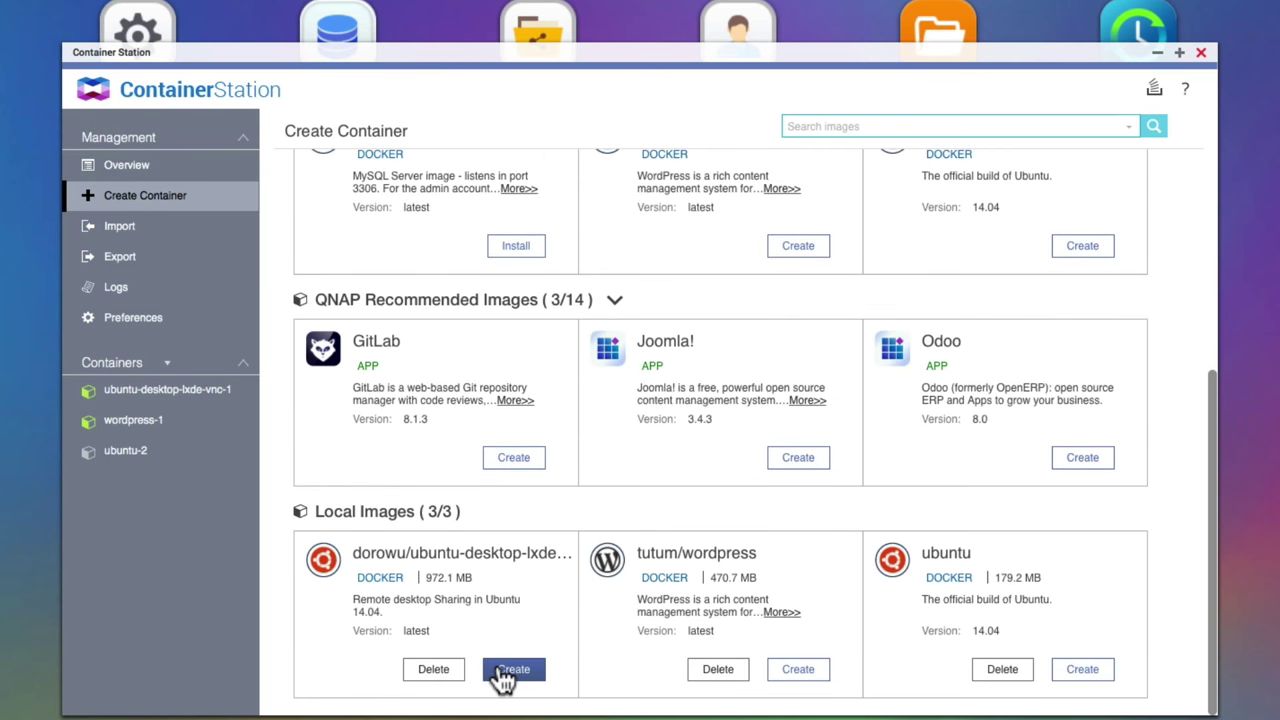
Review the advanced settings for the local dorowu/ubuntu-desktop-lxde-vnc image and create a container from it with the default options.
click(503, 672)
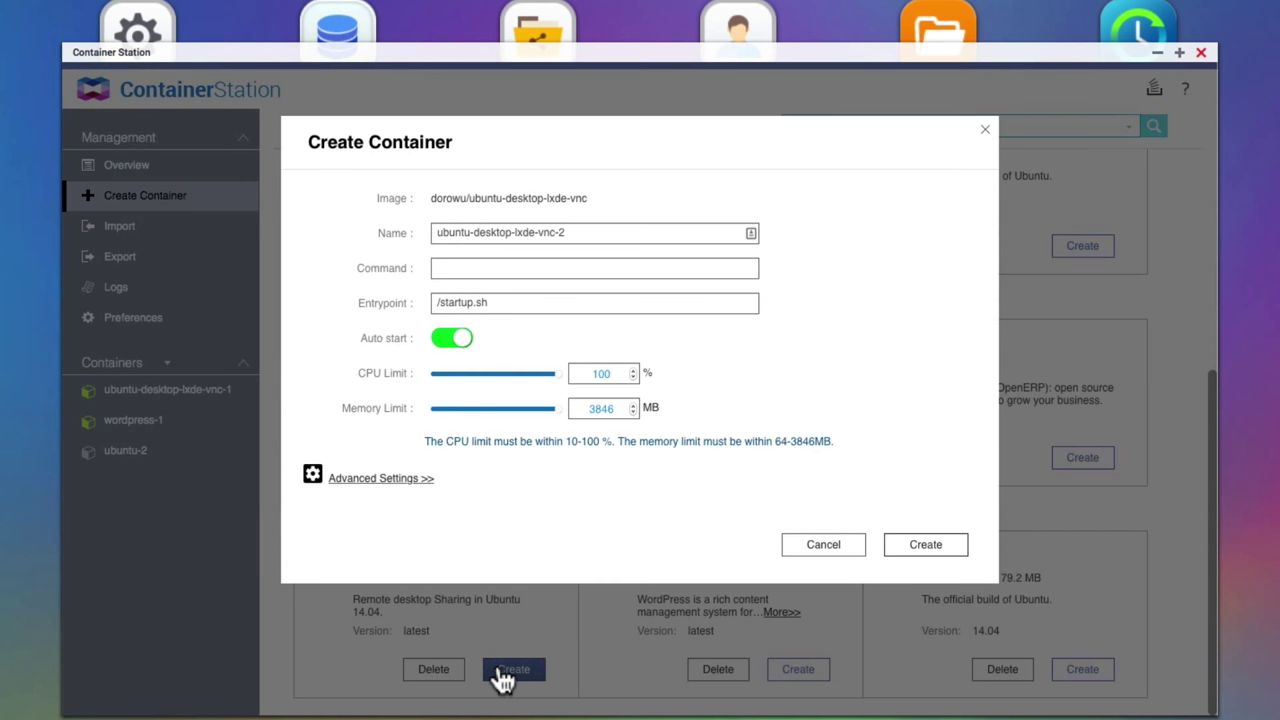
click(377, 480)
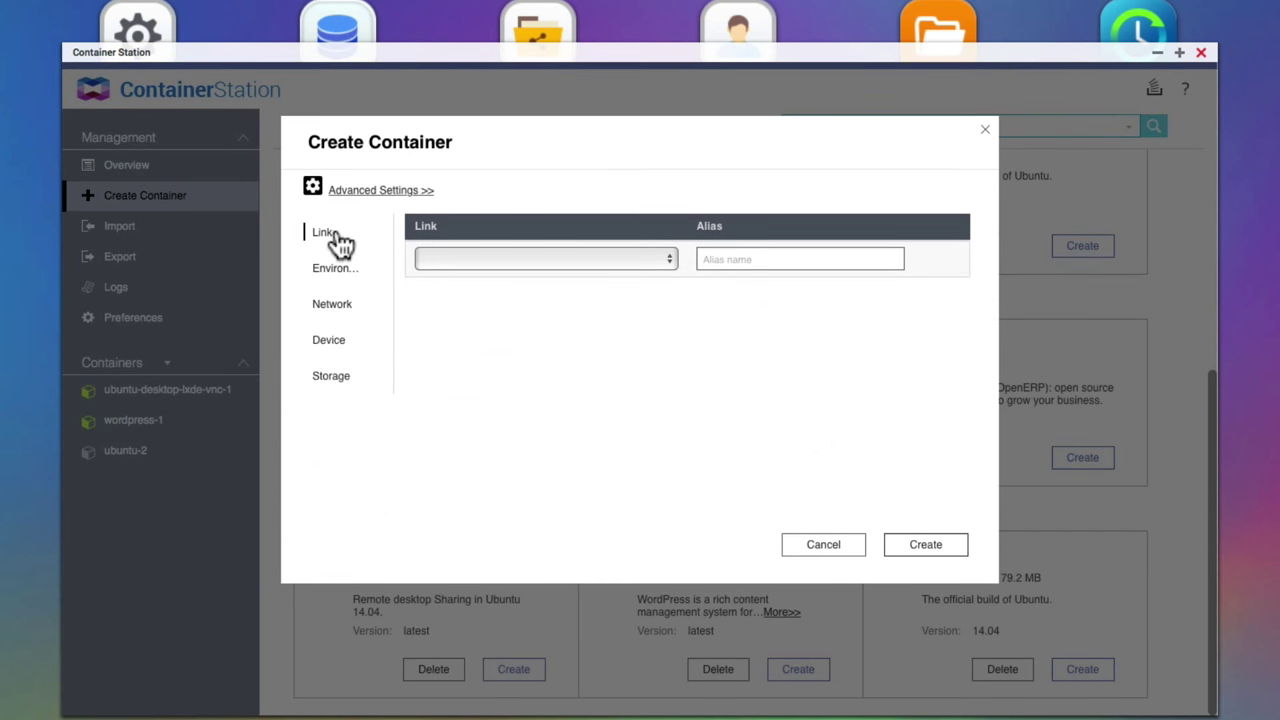
click(337, 272)
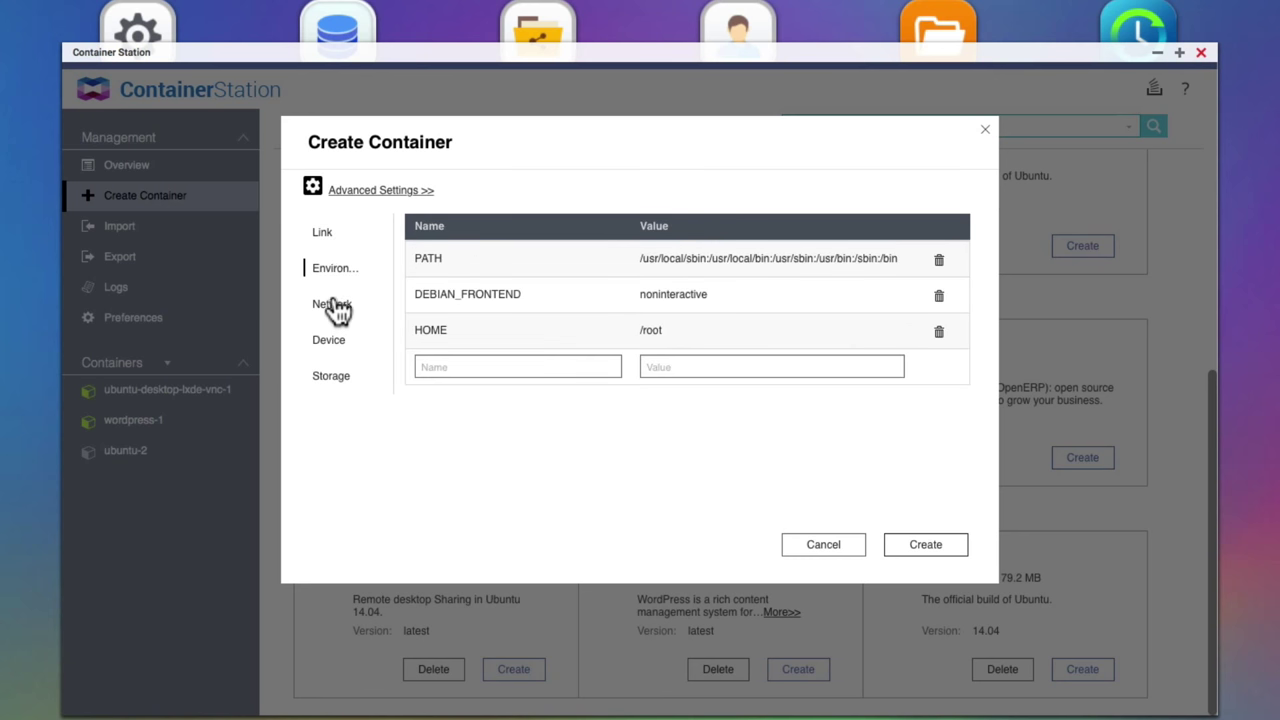
click(335, 308)
click(330, 342)
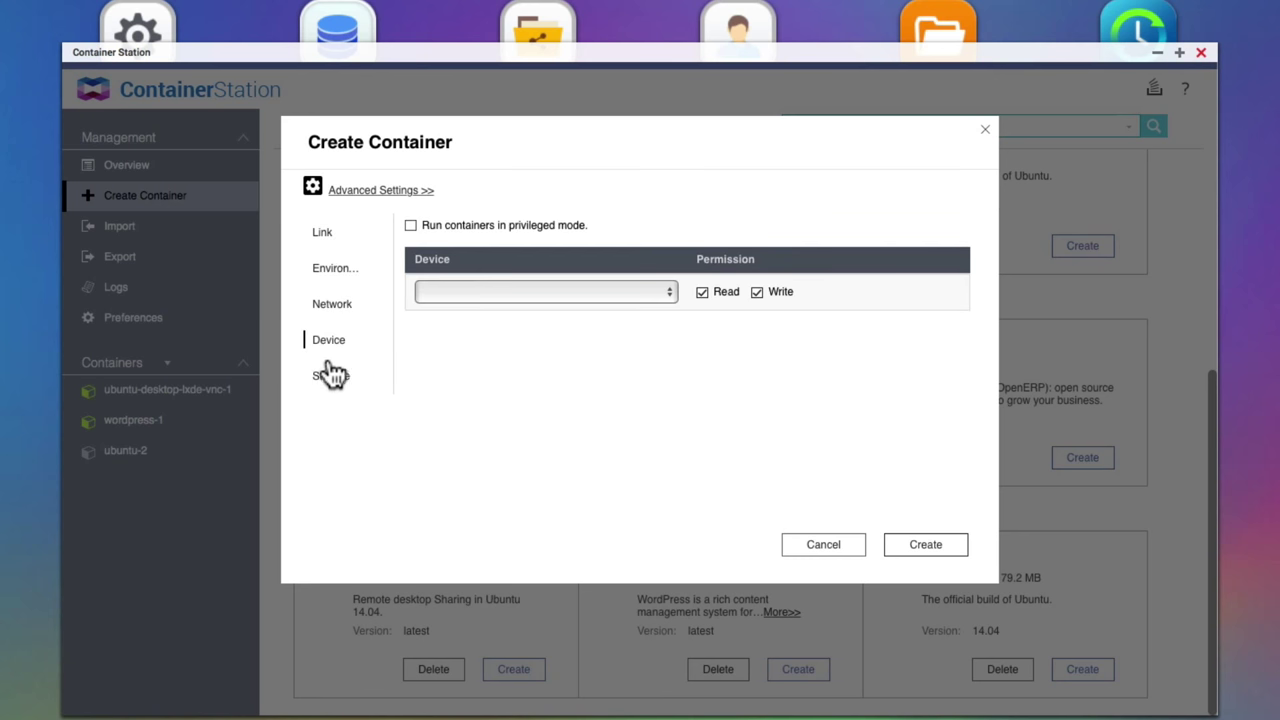
click(332, 378)
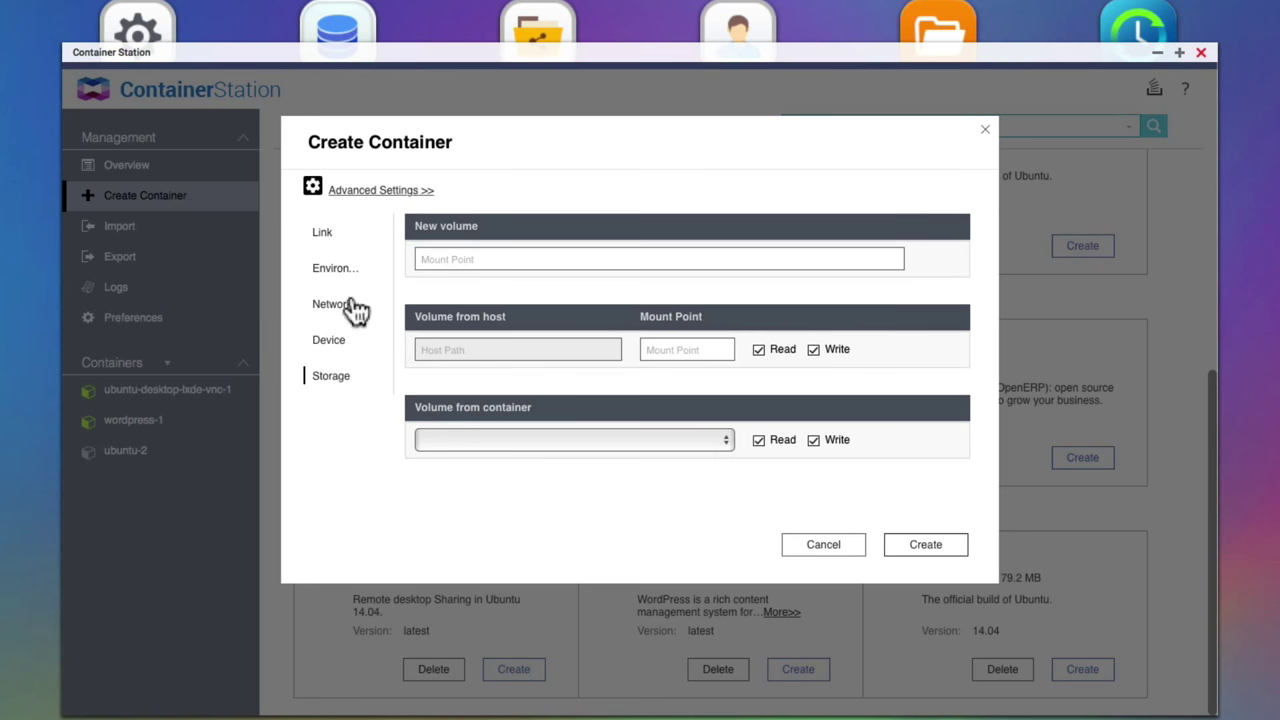
click(369, 191)
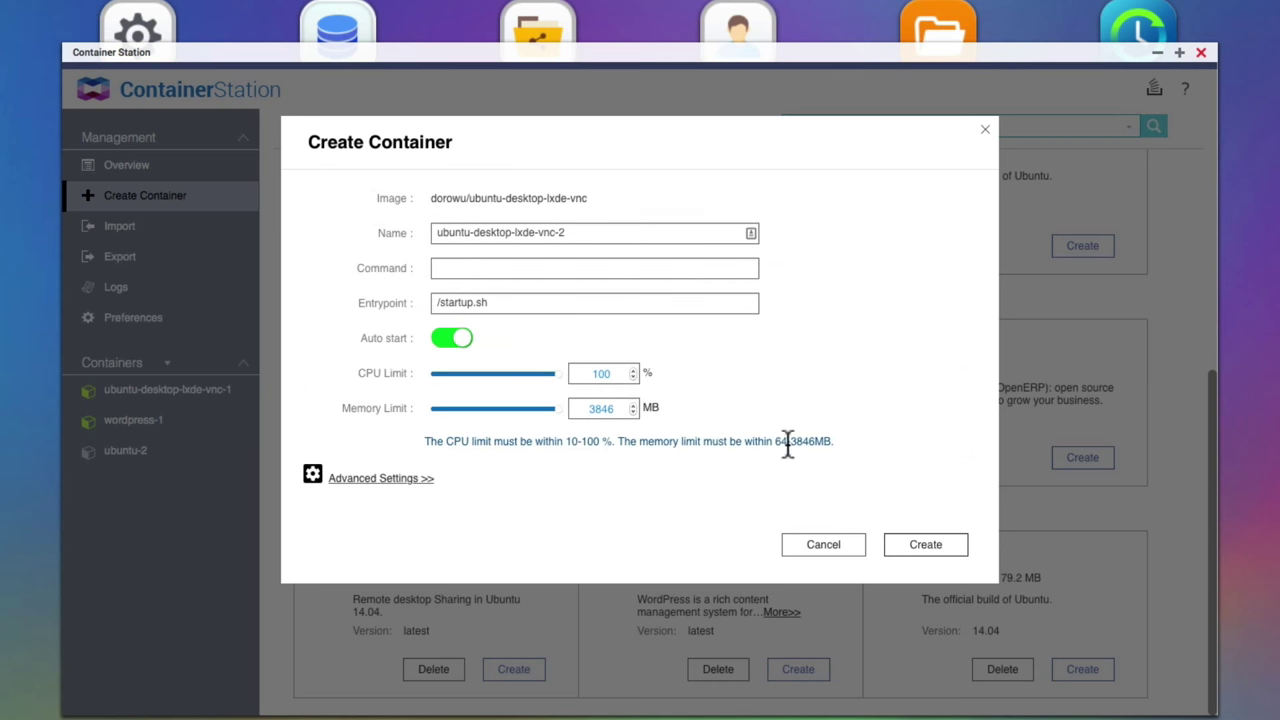
click(917, 558)
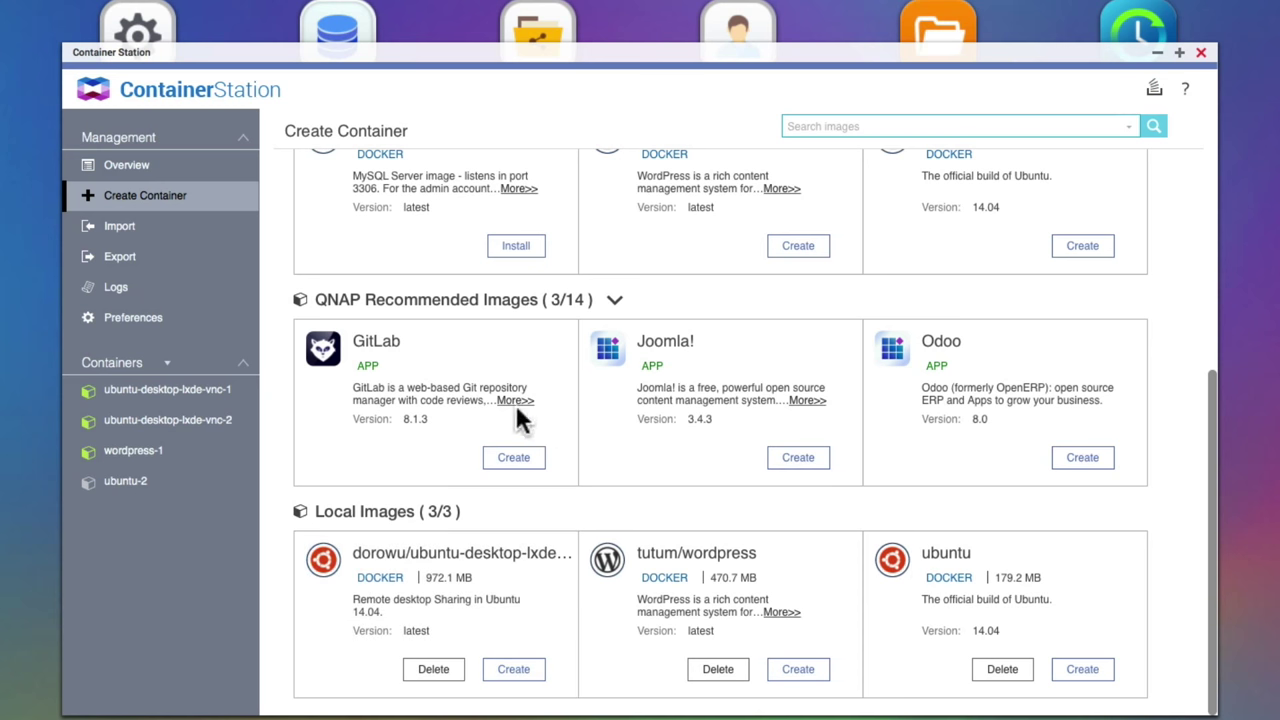
Open the ubuntu-desktop-lxde-vnc-2 container's remote desktop and examine the Preferences, Office, Internet and Accessories entries of its application menu.
click(215, 422)
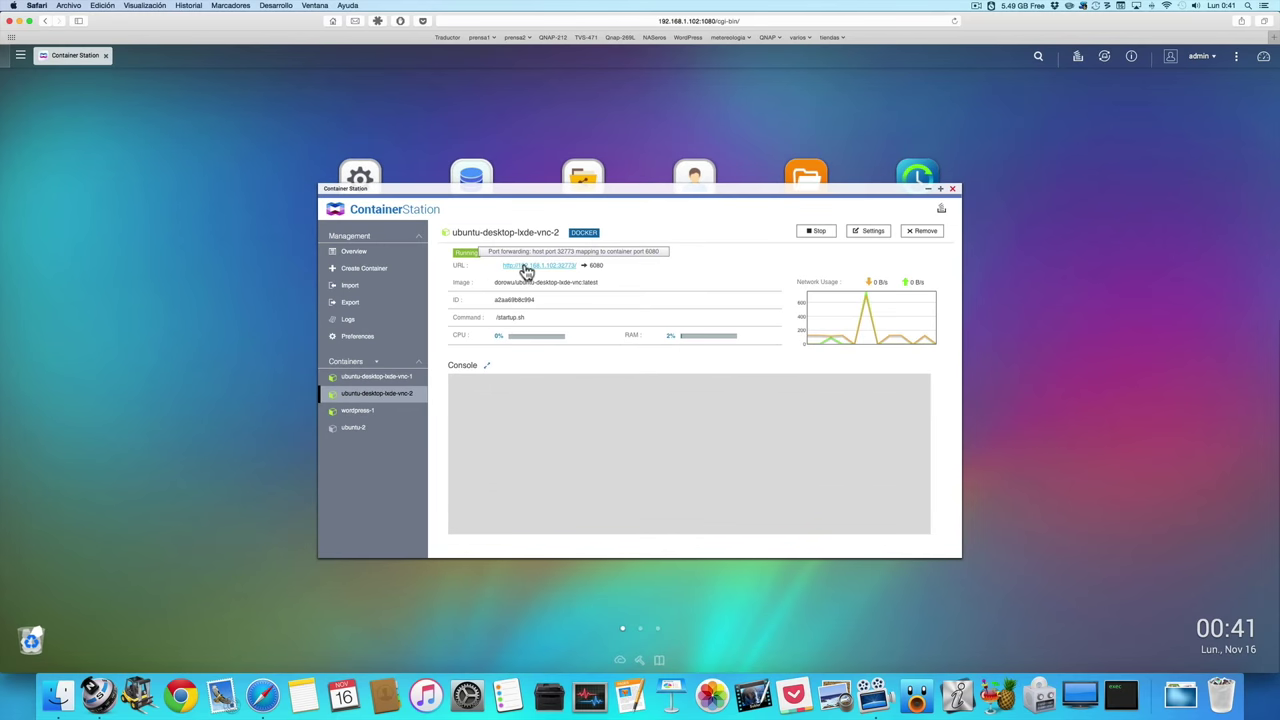
click(526, 271)
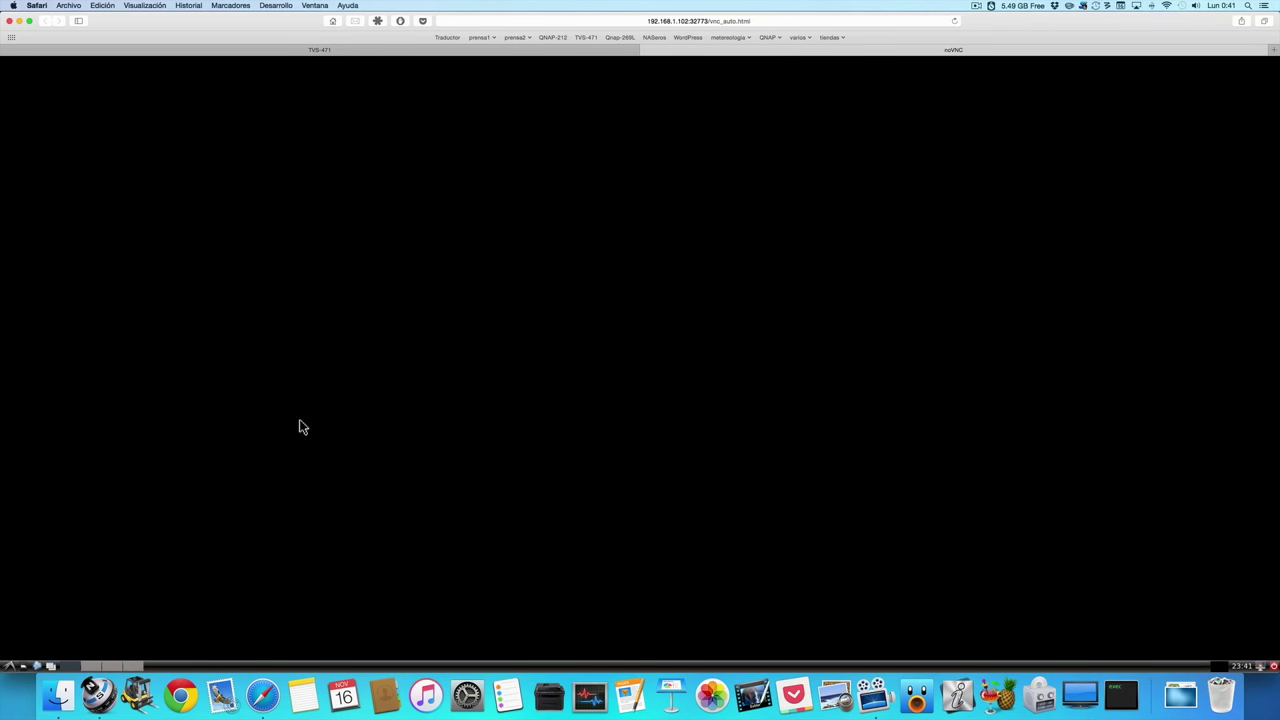
click(10, 668)
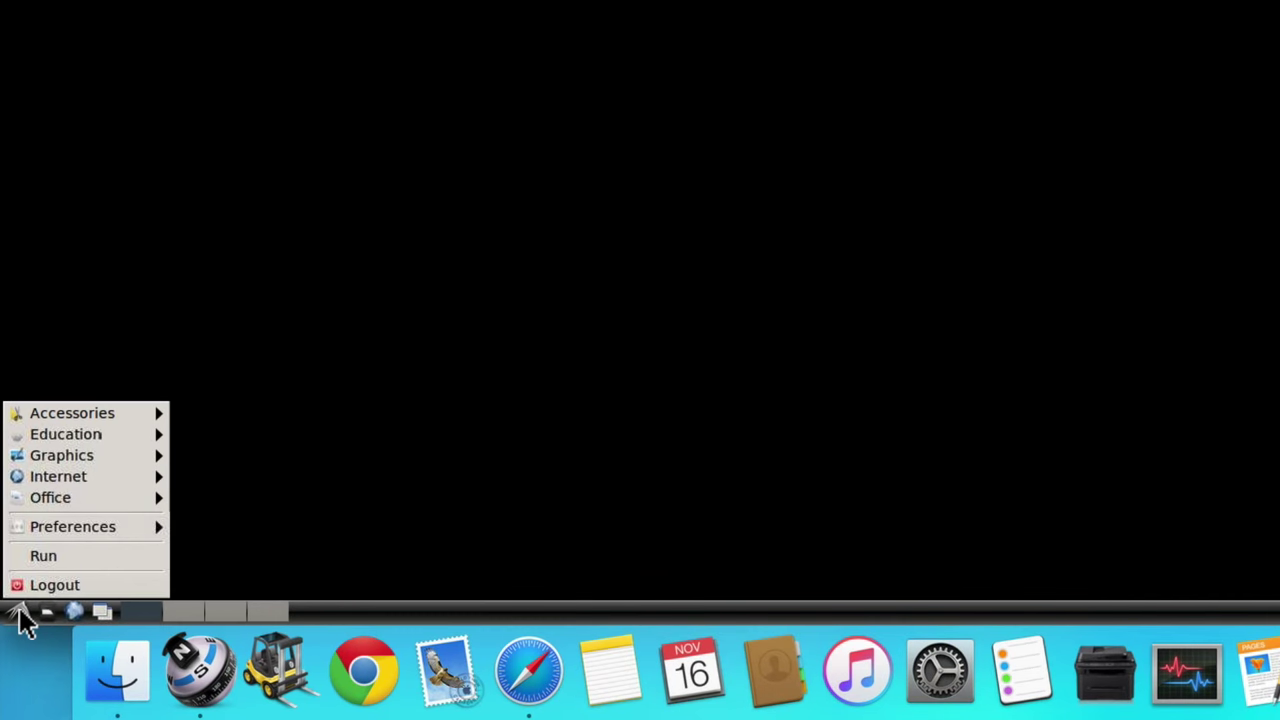
mouse_move(58, 528)
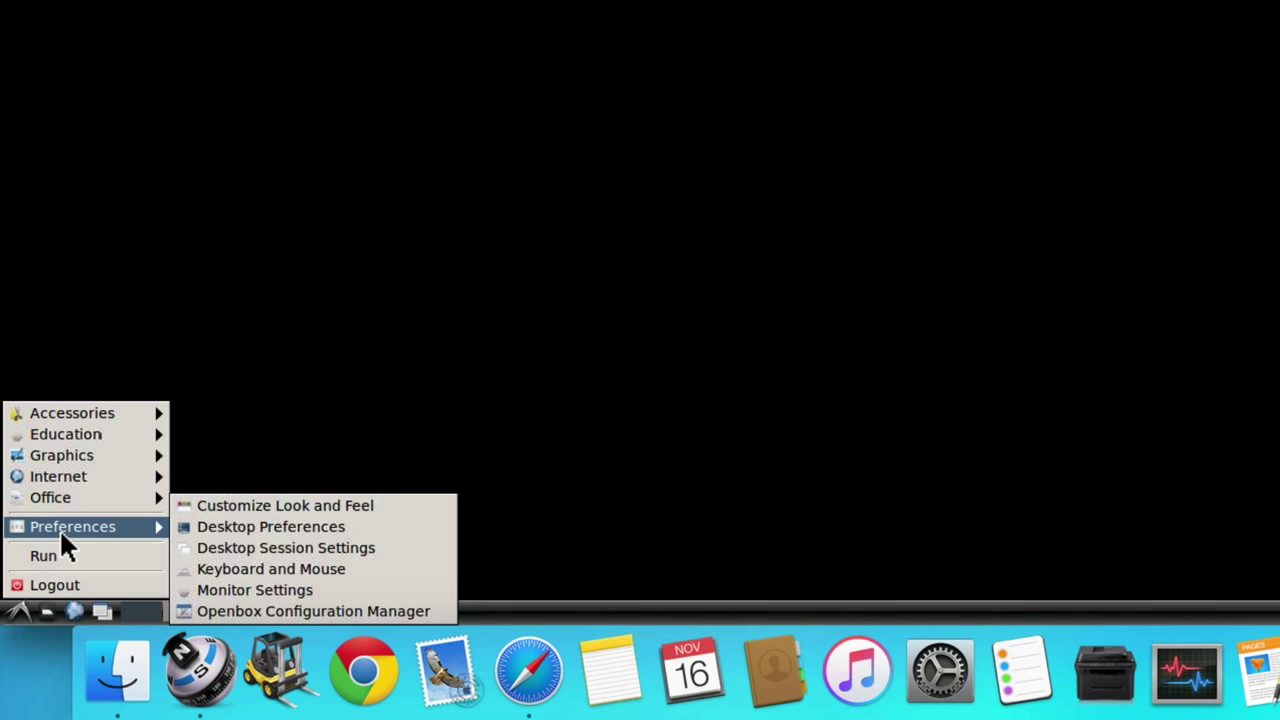
mouse_move(62, 505)
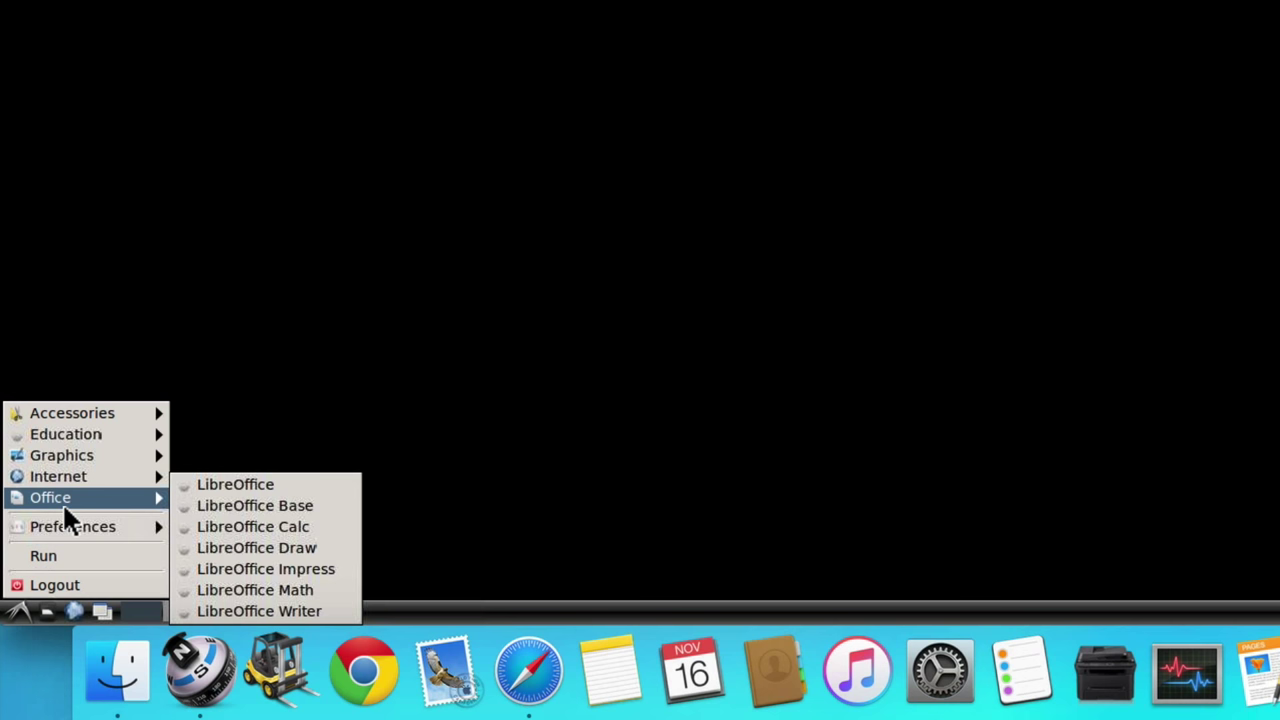
mouse_move(76, 484)
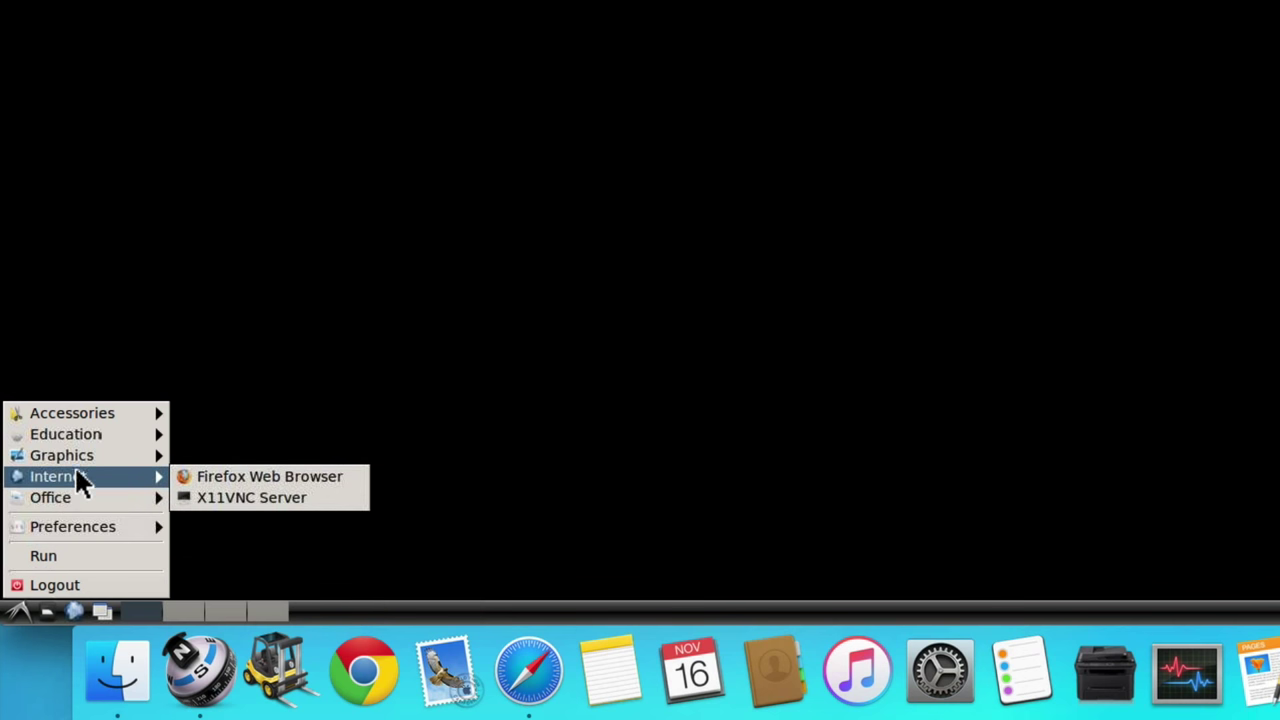
mouse_move(88, 412)
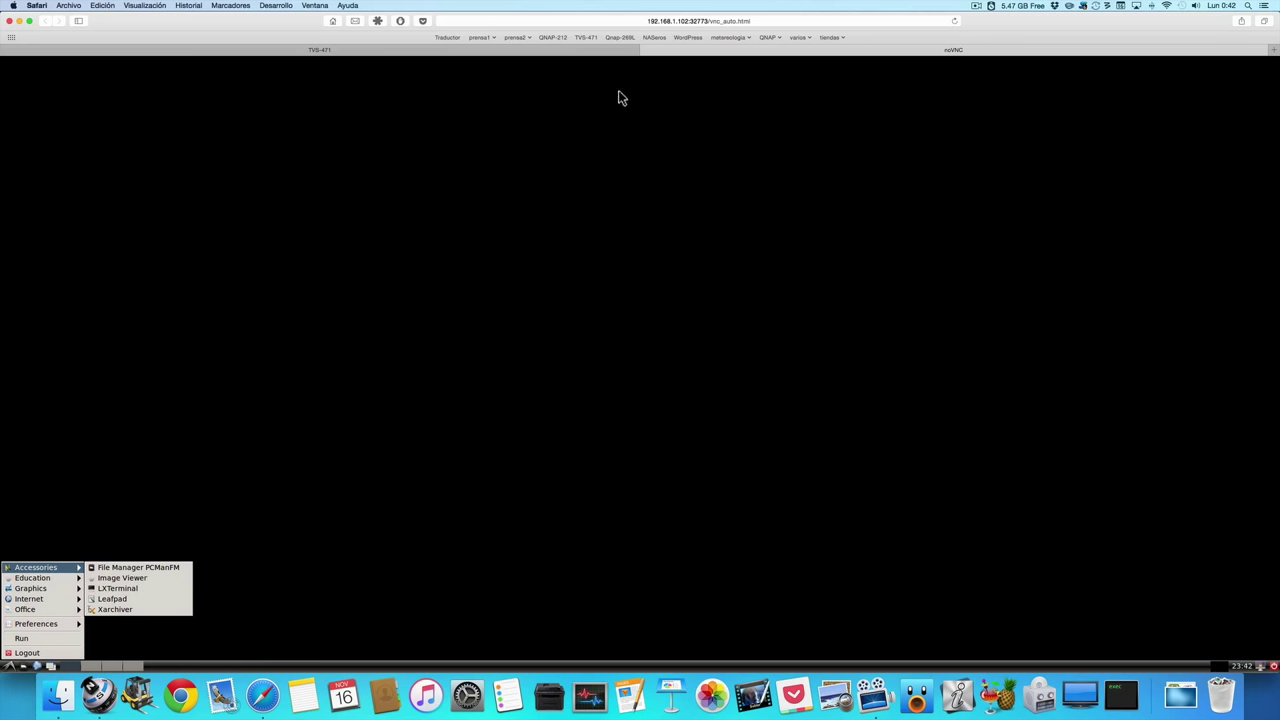
Return to Container Station and create a container from the local tutum/wordpress image with the default options.
click(648, 50)
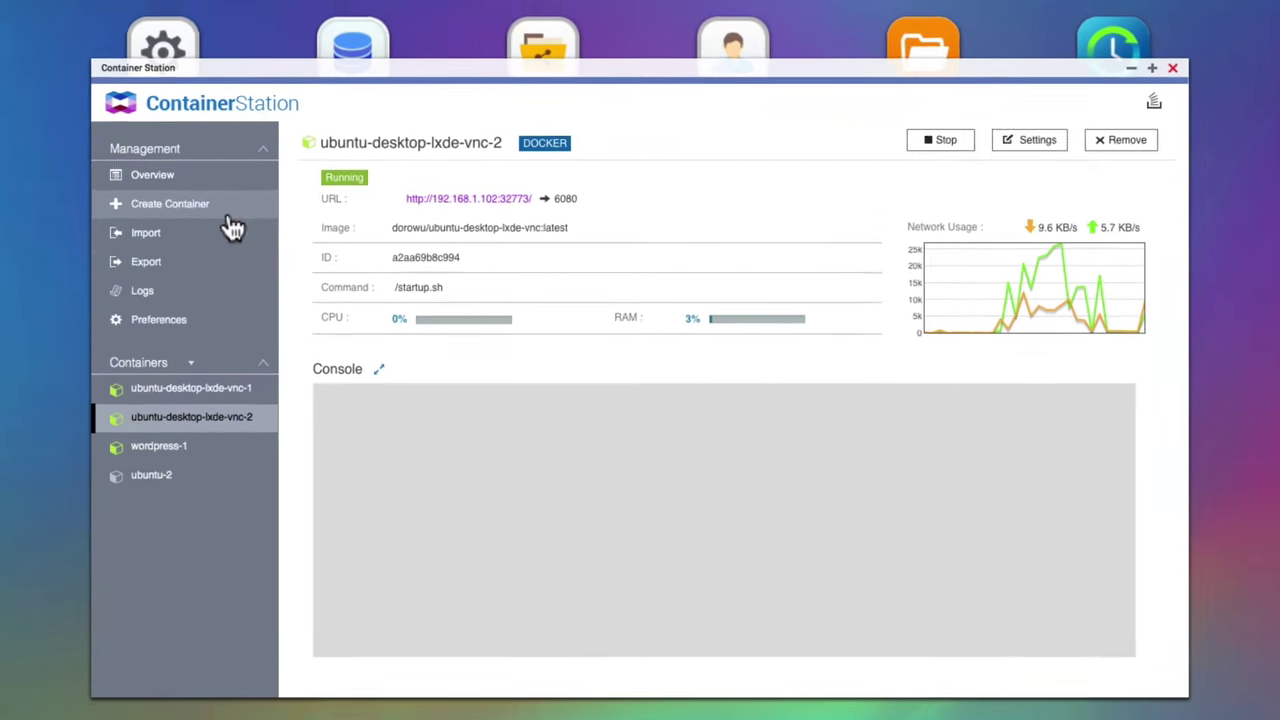
click(188, 200)
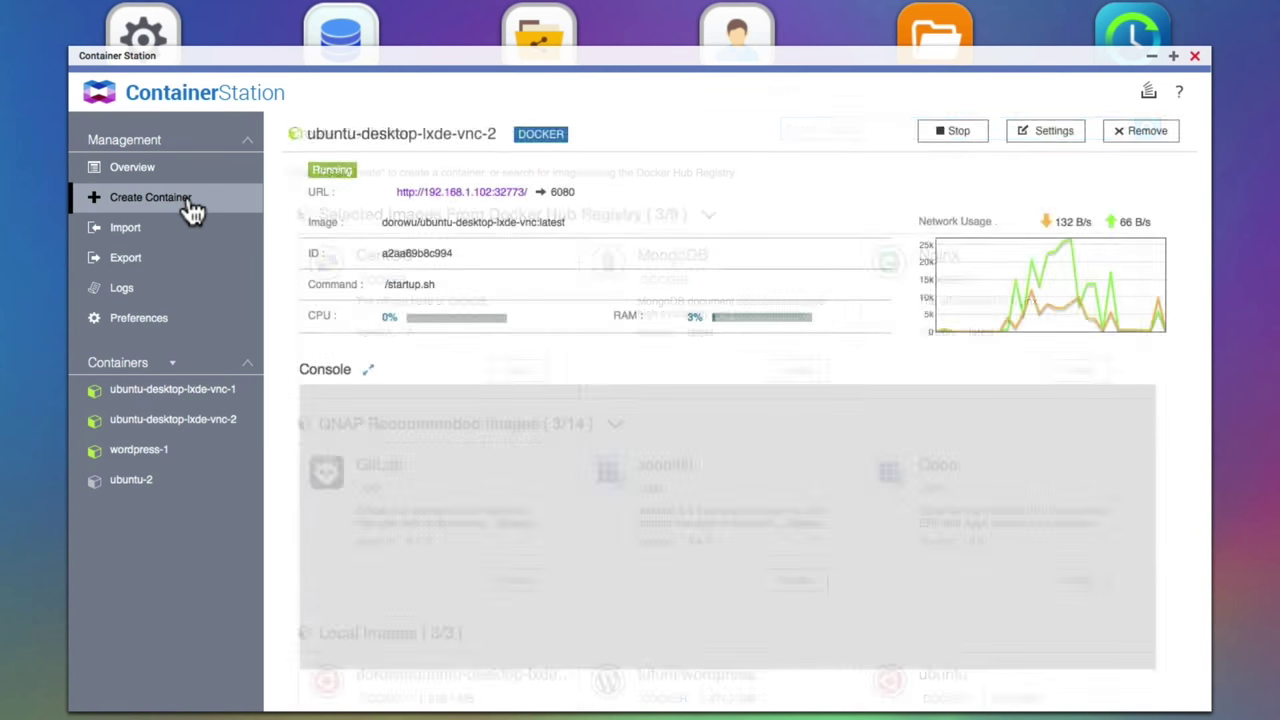
scroll(480, 268, down, 3)
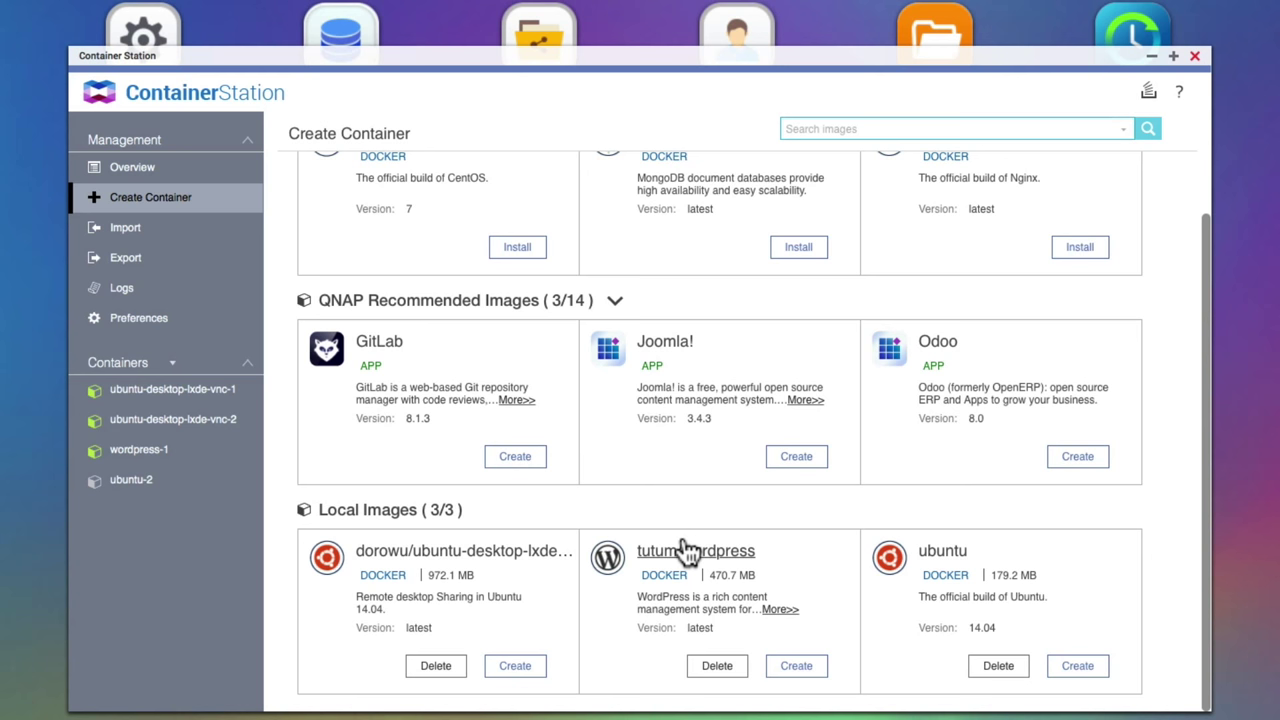
click(797, 667)
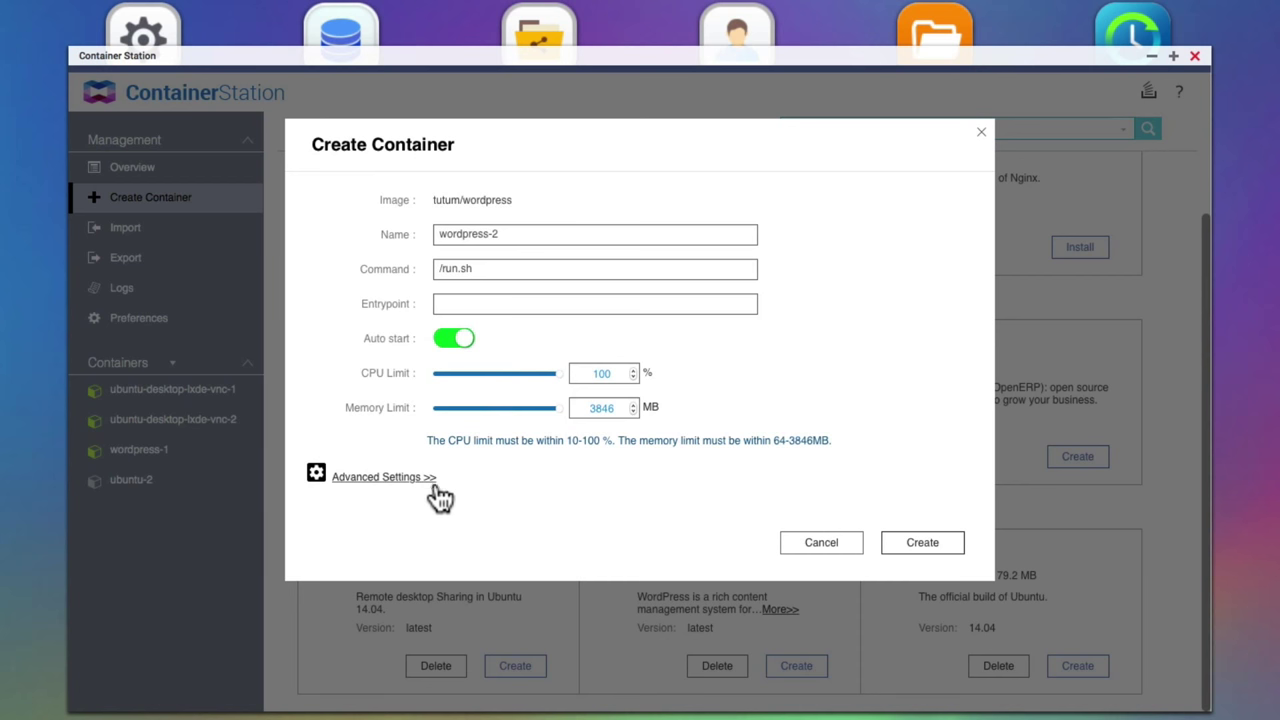
click(933, 545)
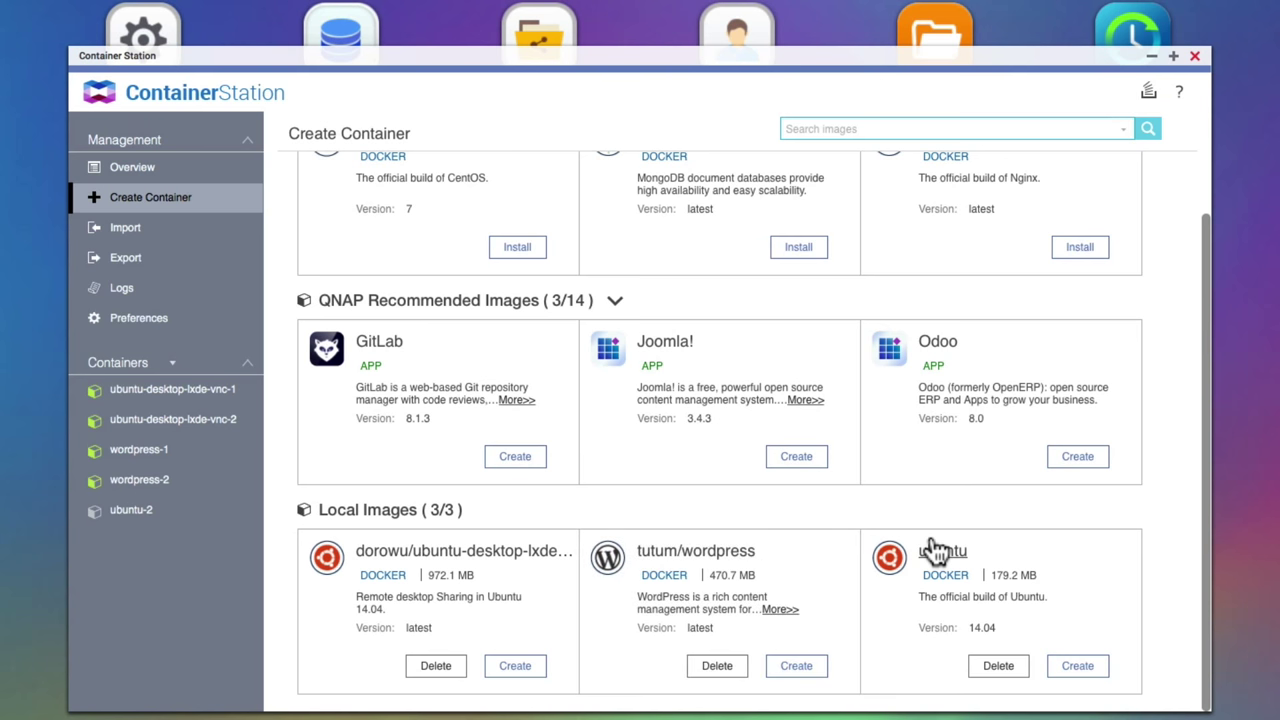
Open the wordpress-2 container's web page and set the WordPress installation language to Español.
click(138, 482)
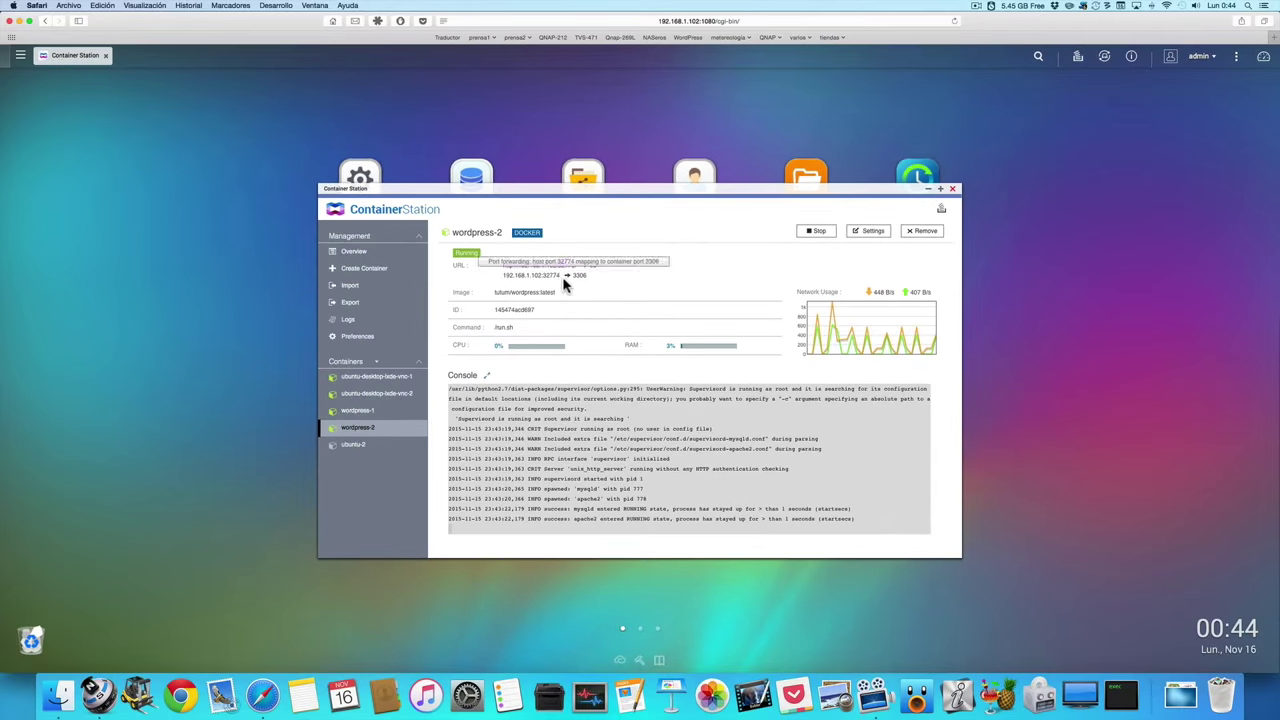
click(558, 272)
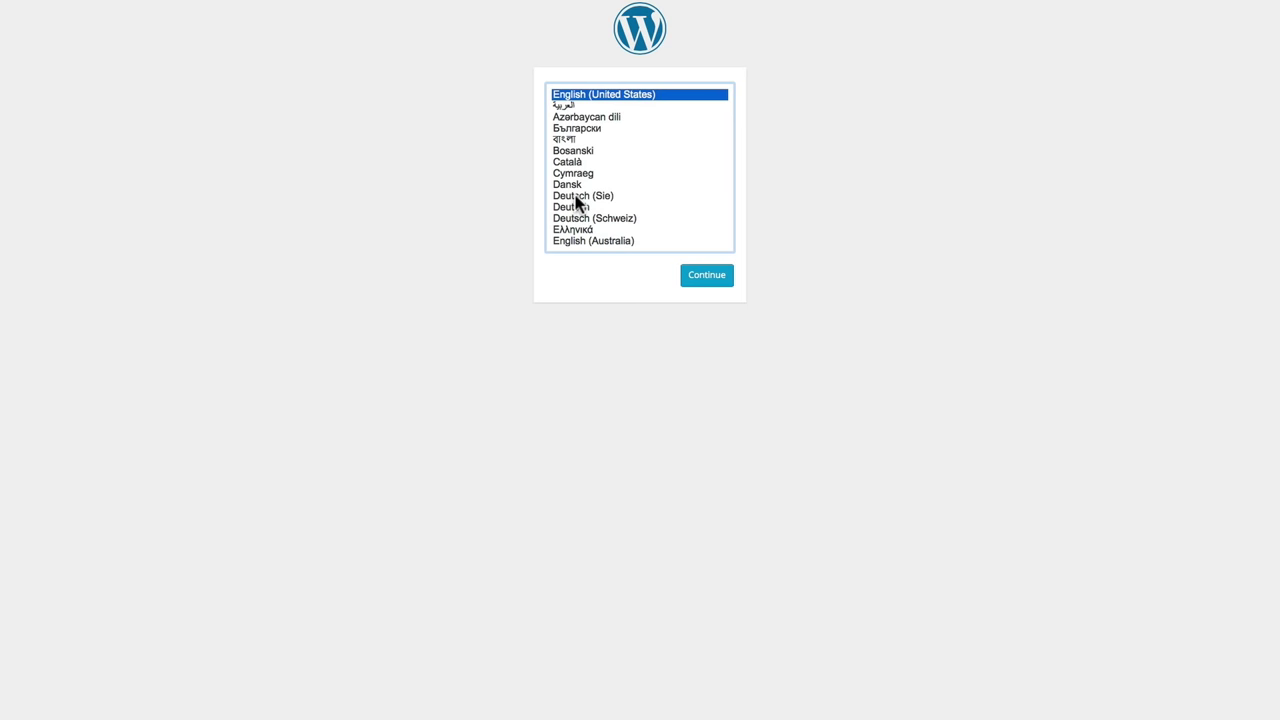
scroll(577, 205, down, 3)
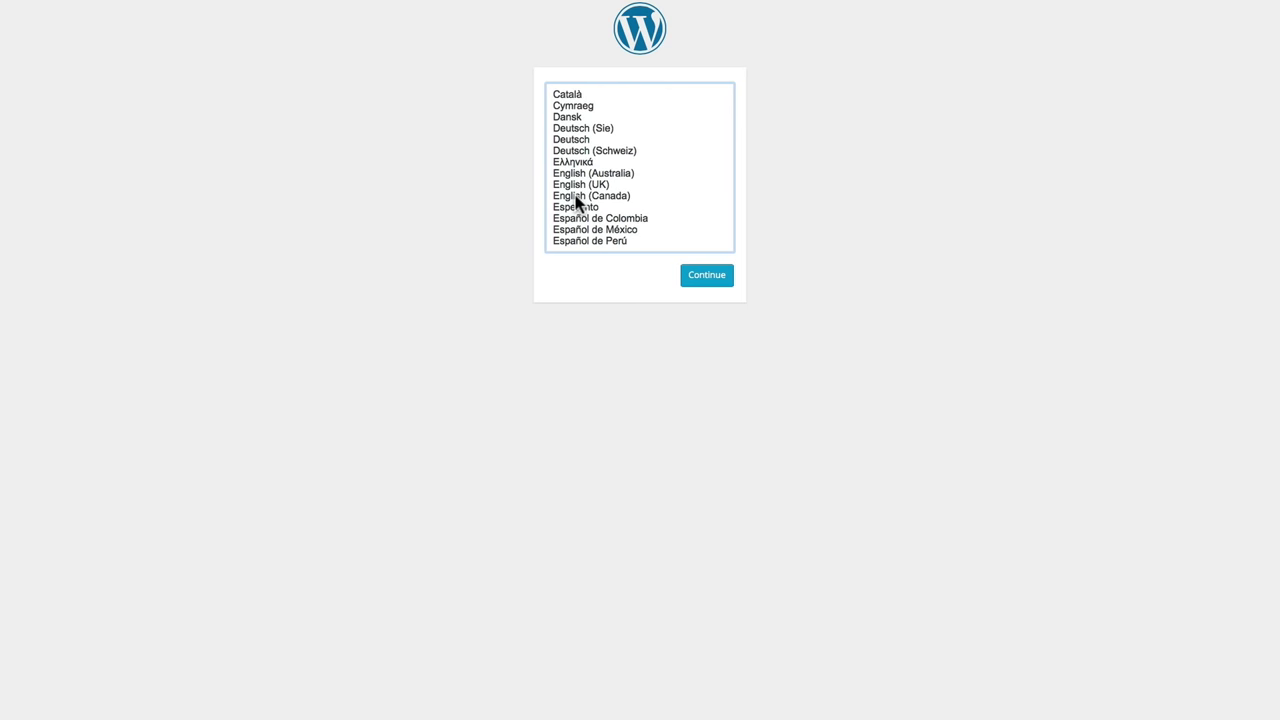
scroll(577, 205, down, 3)
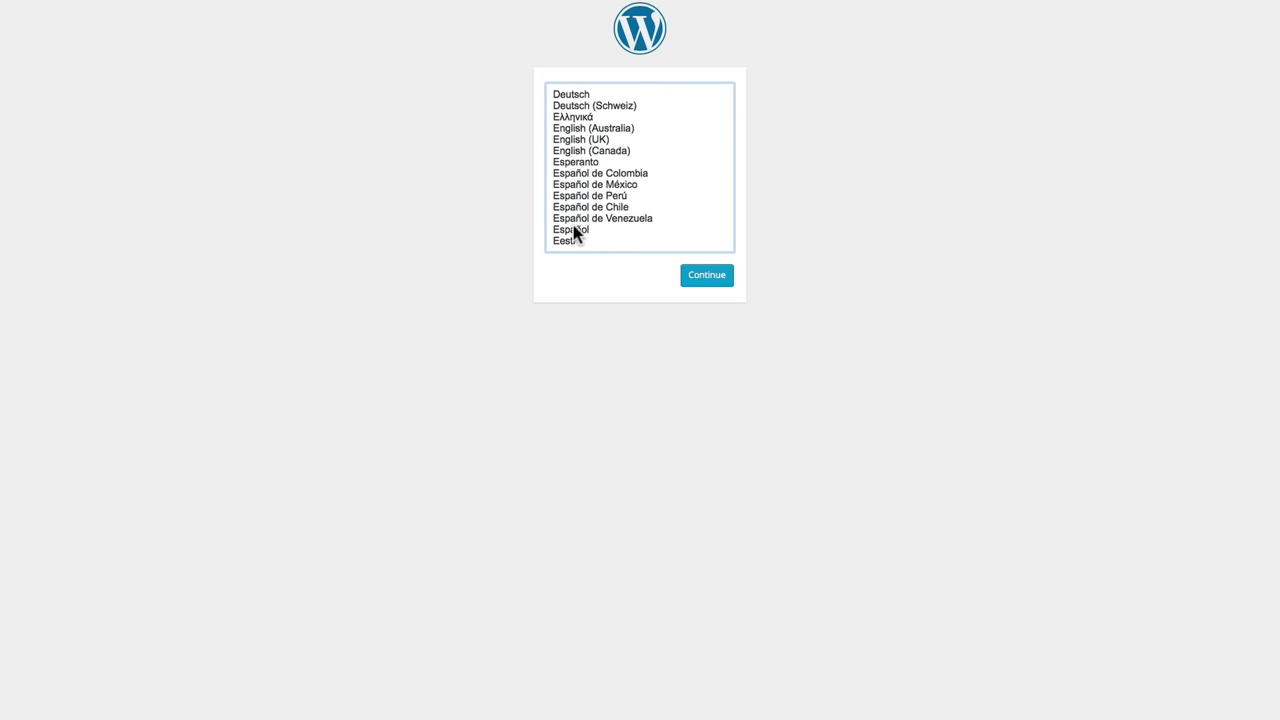
click(575, 230)
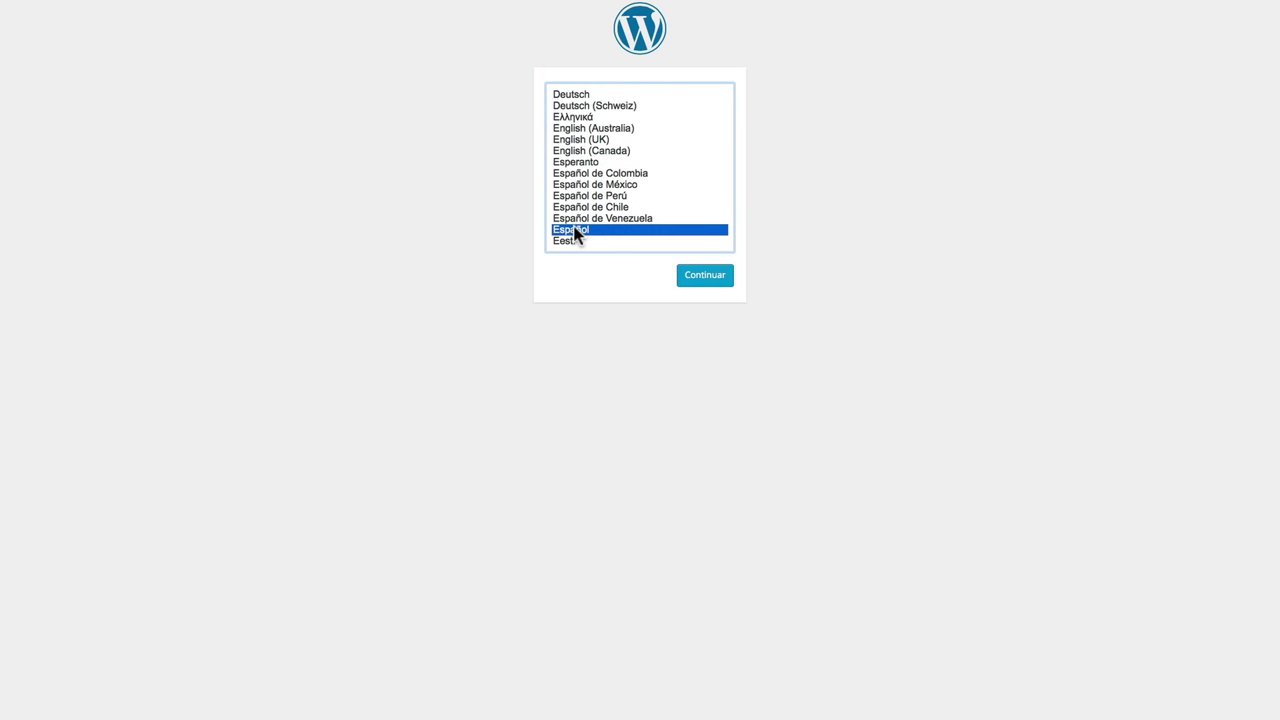
click(693, 285)
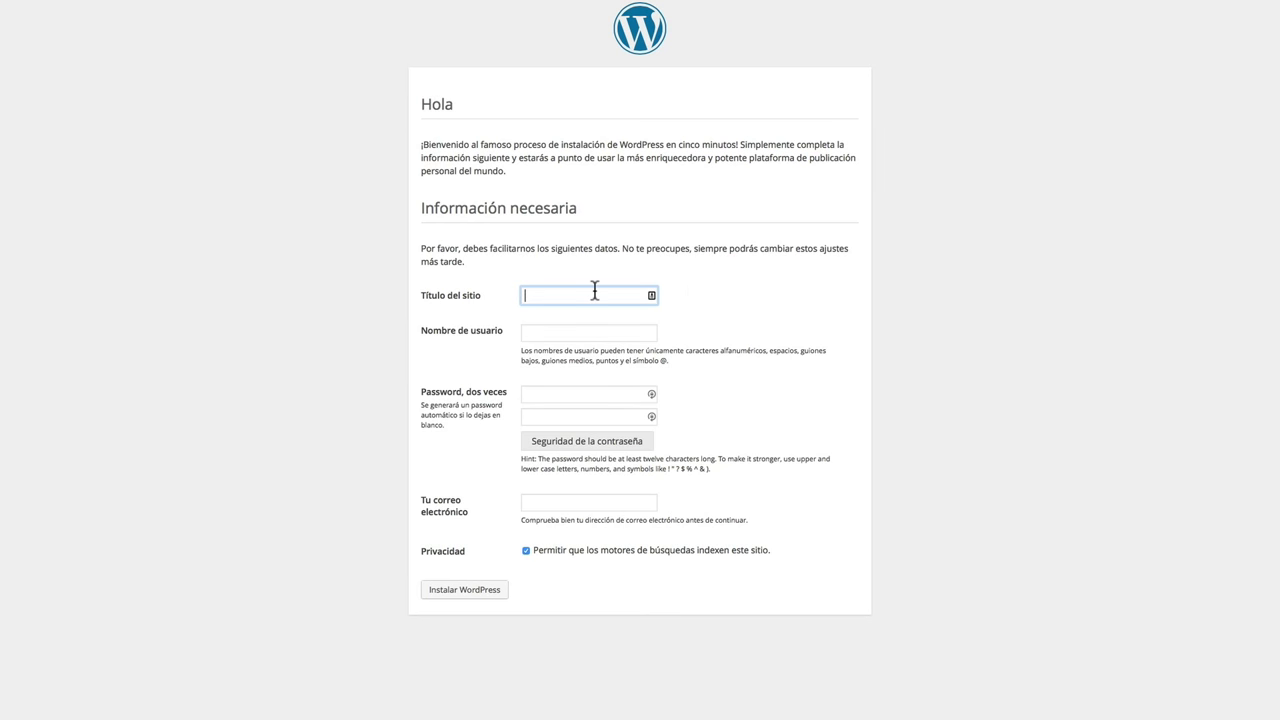
Enter the site title NASeros, the username naseros and the account password in the WordPress installation form.
text(NASeros)
click(581, 335)
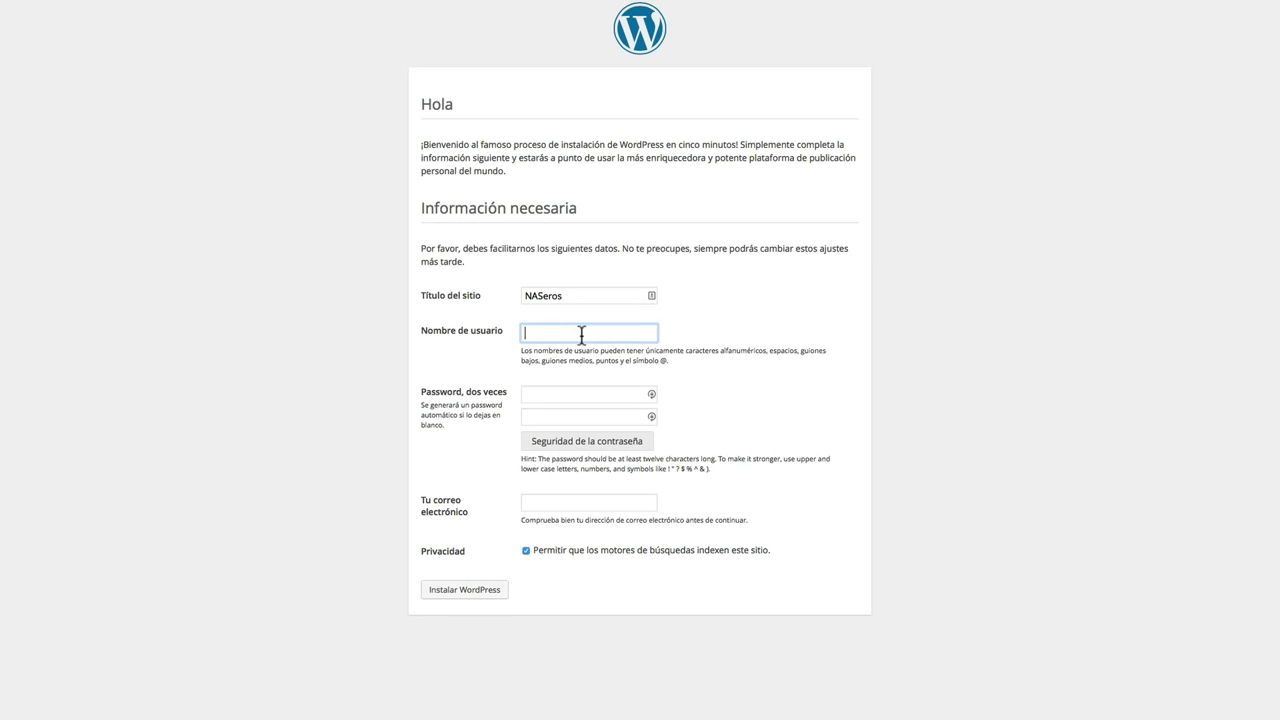
text(naseros)
click(570, 393)
text(••••)
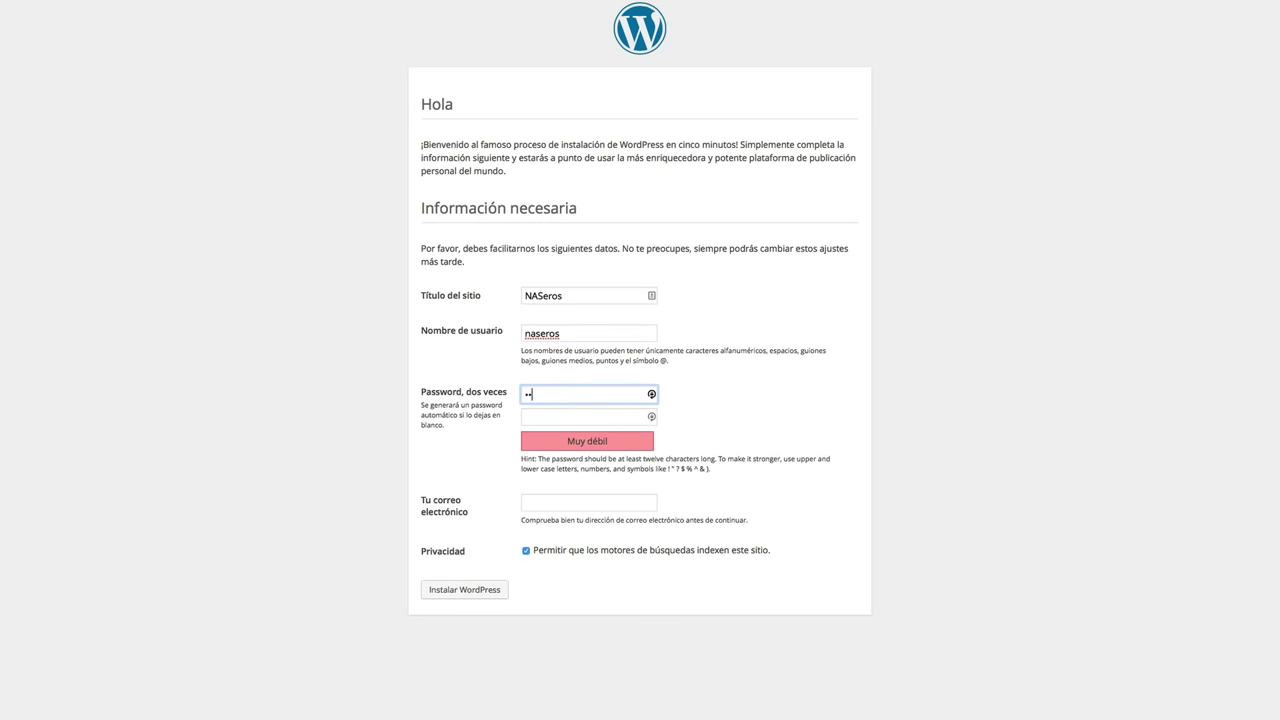
click(568, 412)
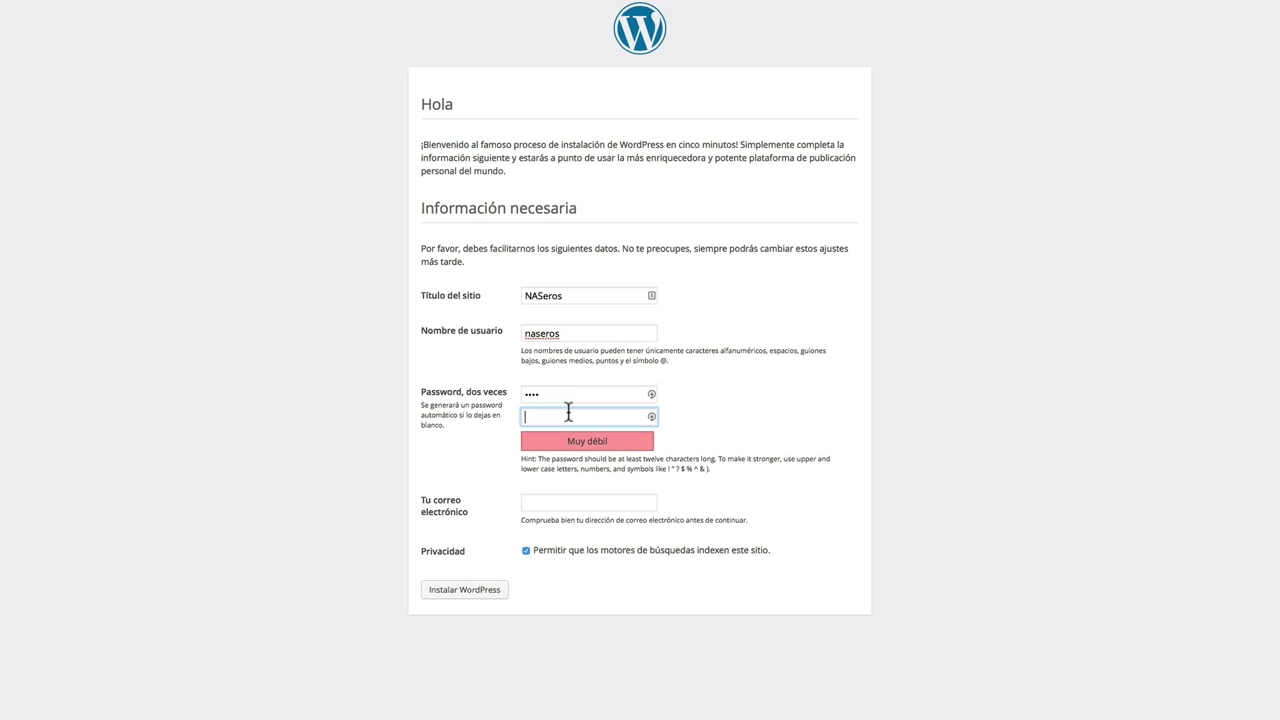